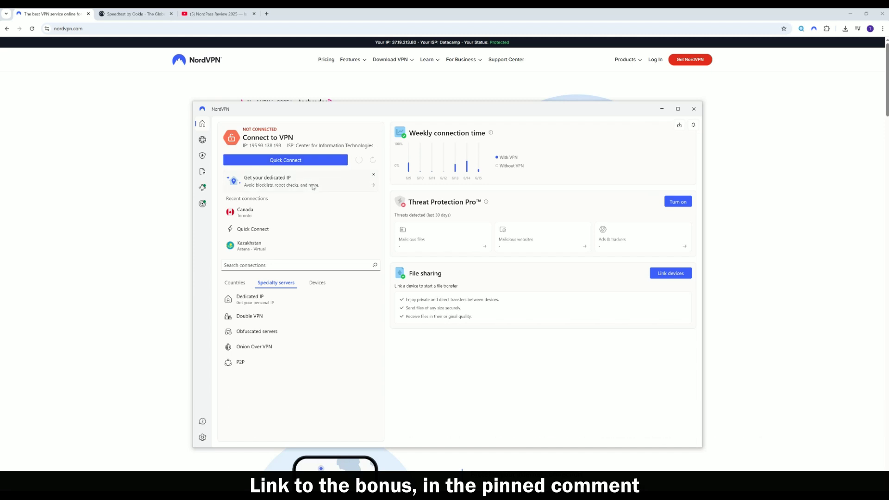
# - Quick-connect to United Kingdom #4952, then pause auto-connect for this session so the app disconnects
pyautogui.click(302, 162)
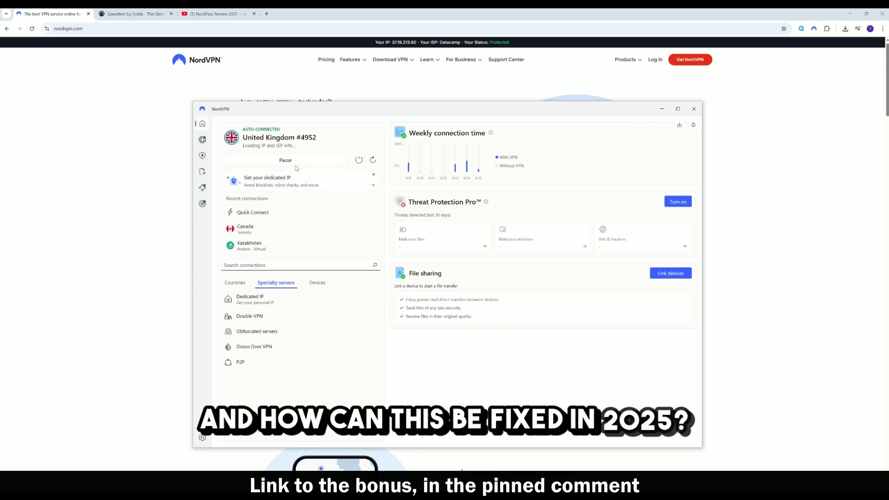
pyautogui.click(358, 160)
pyautogui.click(404, 297)
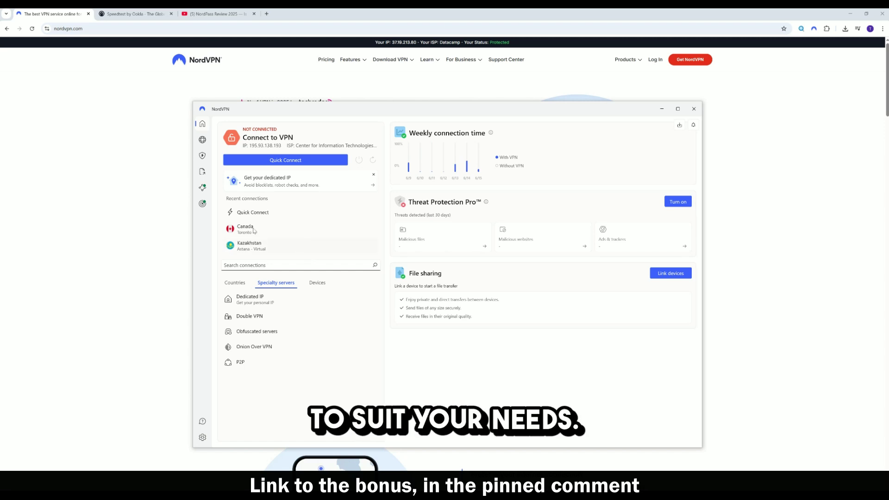
pyautogui.click(202, 438)
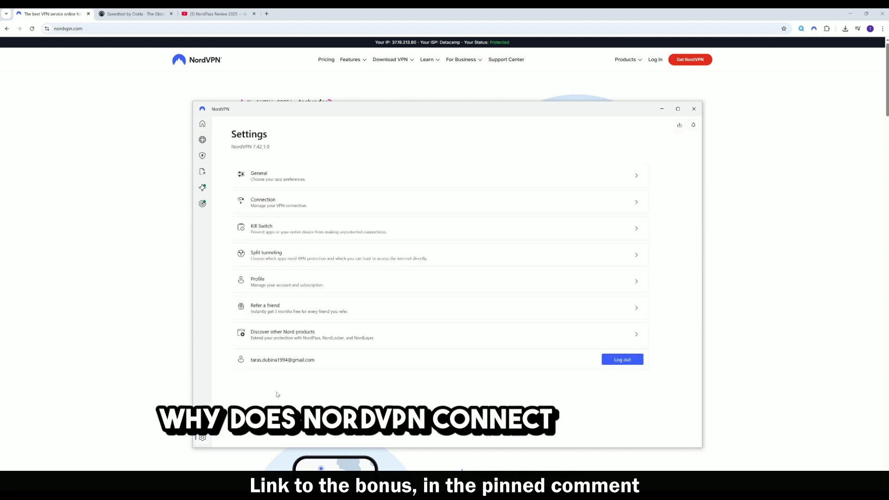
pyautogui.click(201, 125)
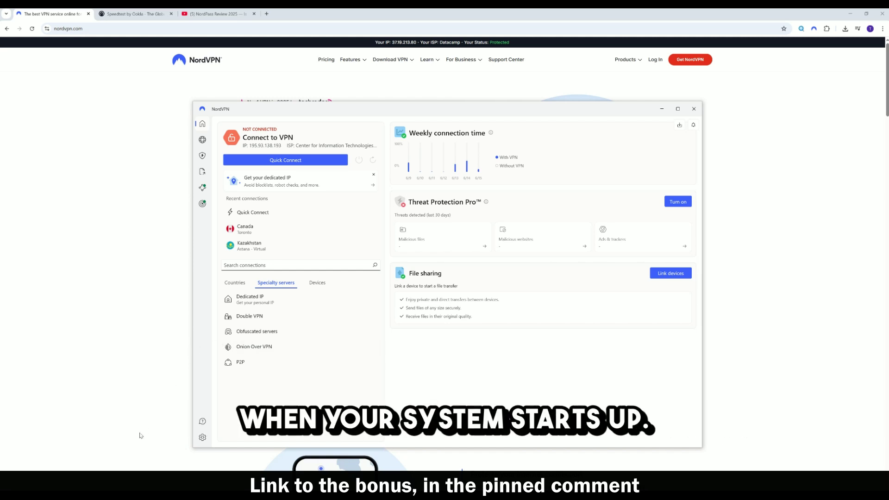
pyautogui.click(202, 437)
# - Switch 'Launch the app at Windows startup' to Off under General, then return to Settings
pyautogui.click(277, 179)
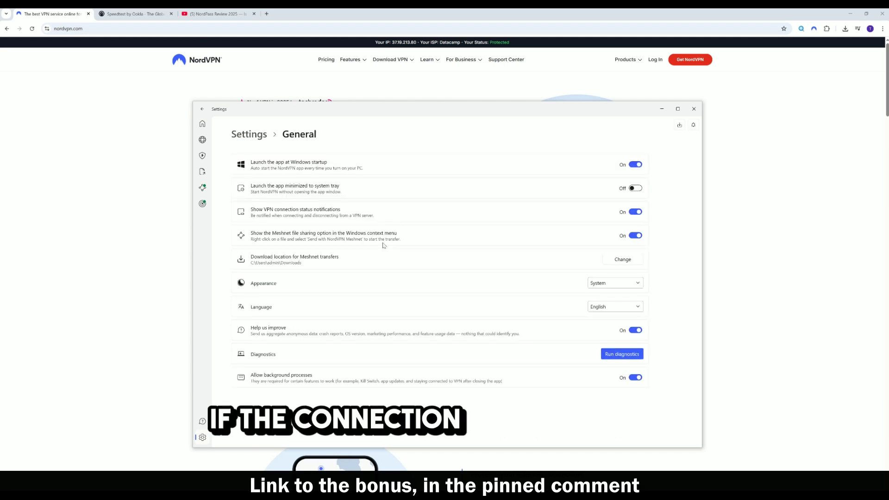
pyautogui.click(635, 165)
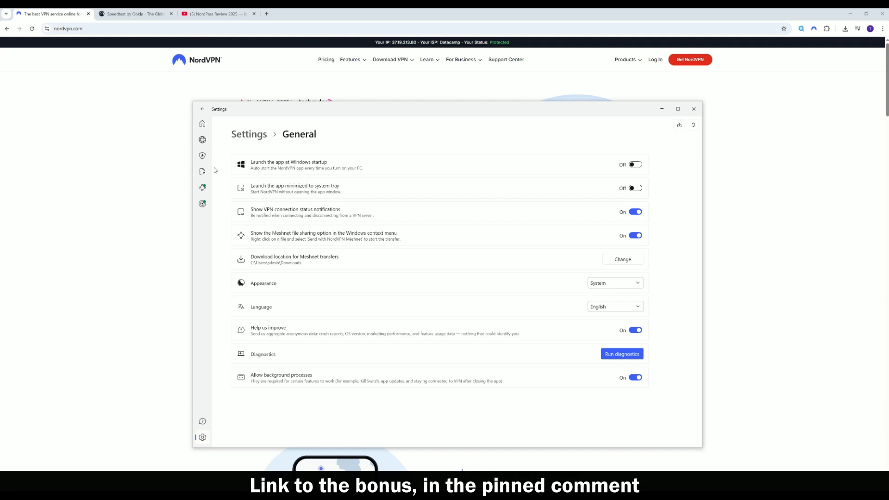
pyautogui.click(202, 437)
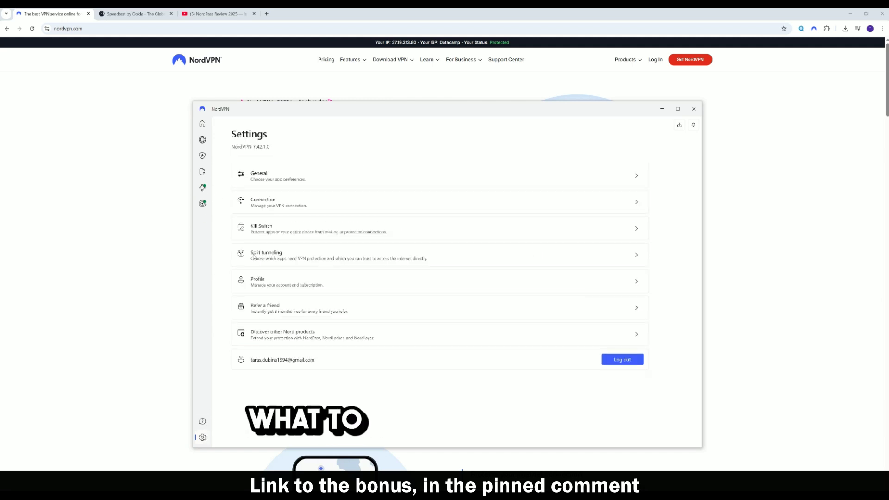
pyautogui.click(279, 204)
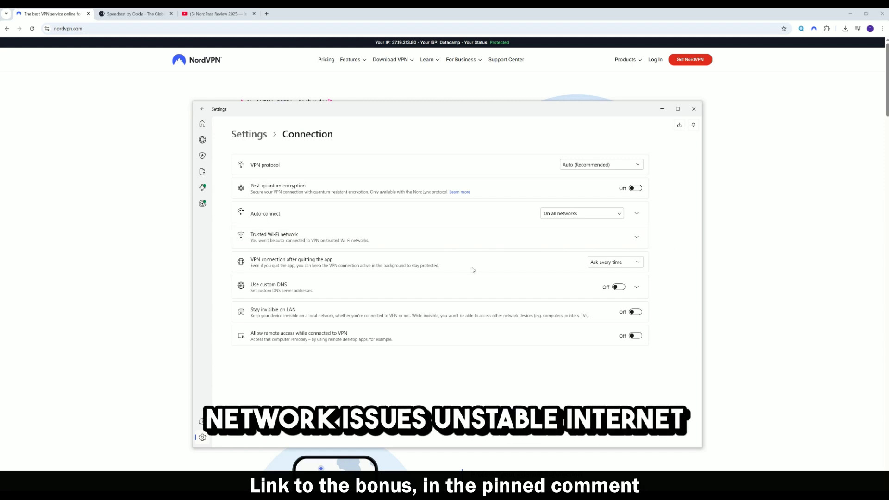
pyautogui.click(586, 213)
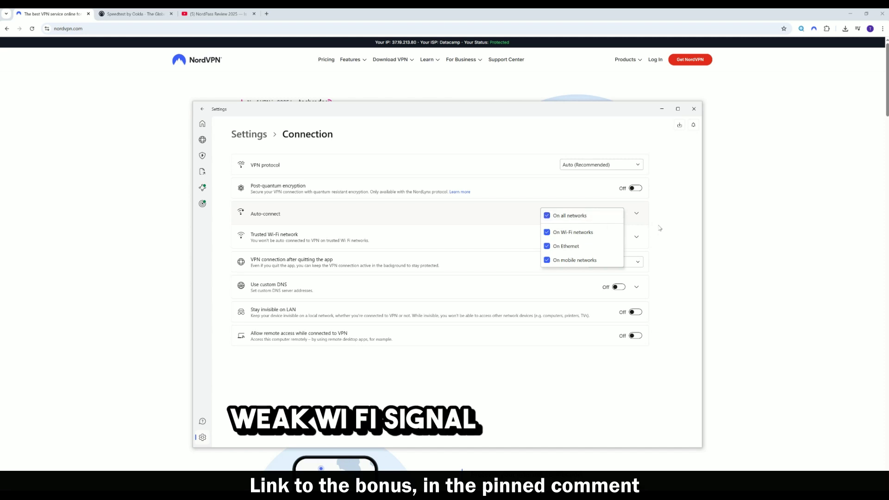
pyautogui.click(599, 167)
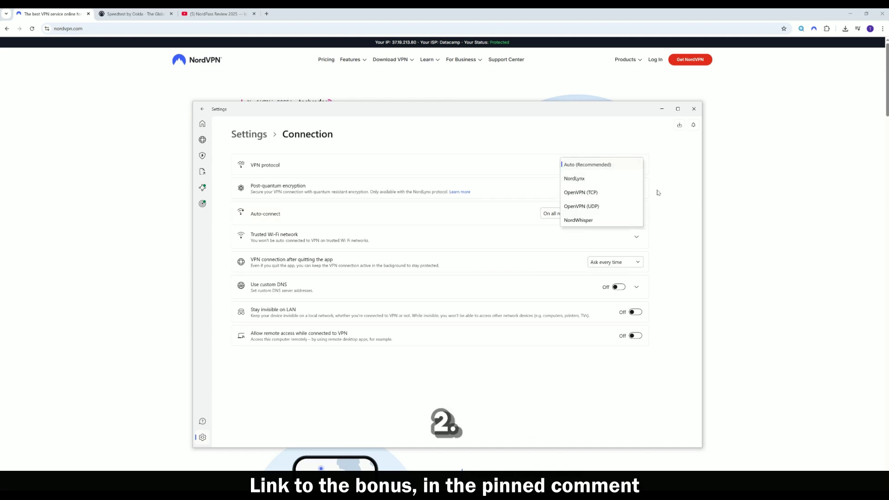
pyautogui.click(679, 211)
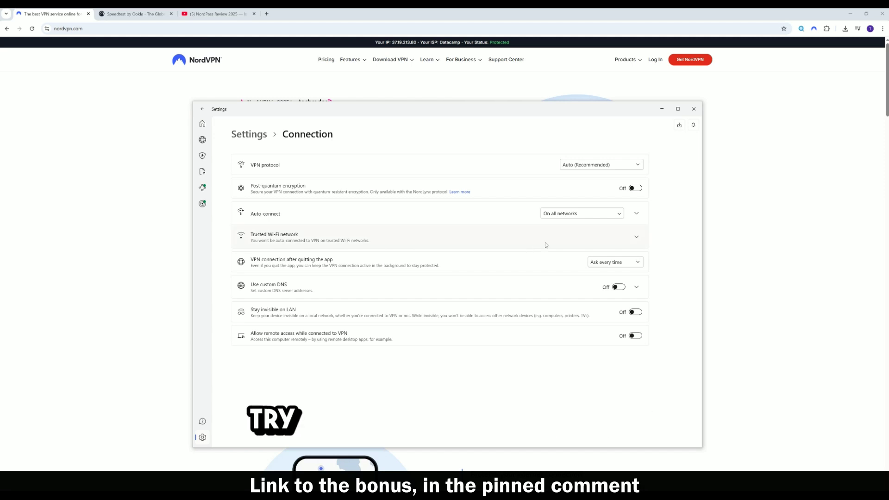
pyautogui.click(618, 166)
pyautogui.click(671, 177)
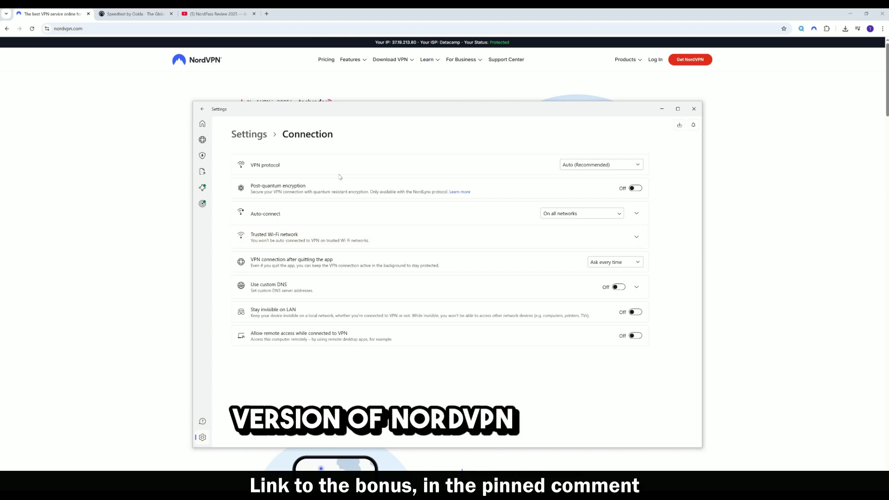
pyautogui.click(203, 438)
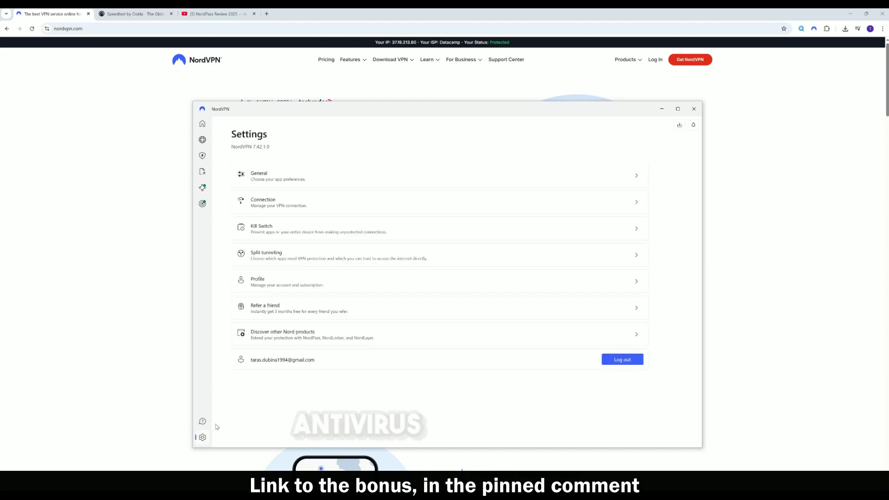
# - Check the home dashboard and the server country list before going back to Settings
pyautogui.click(203, 125)
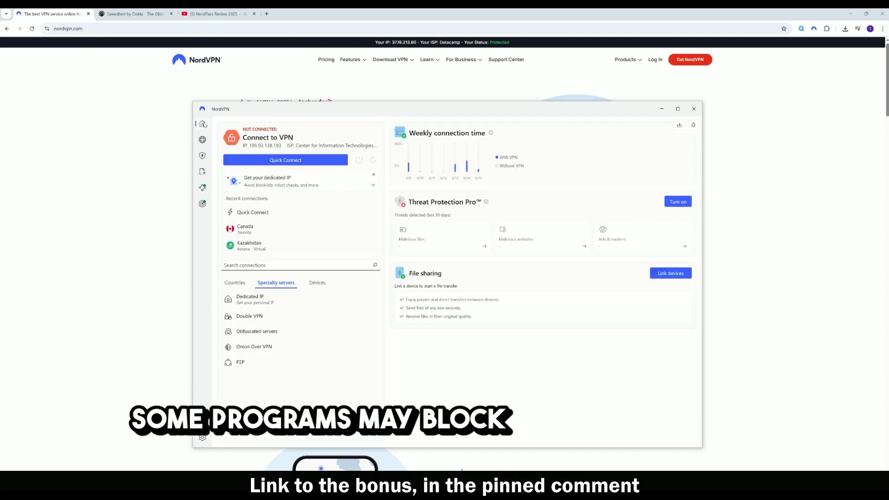
pyautogui.click(241, 283)
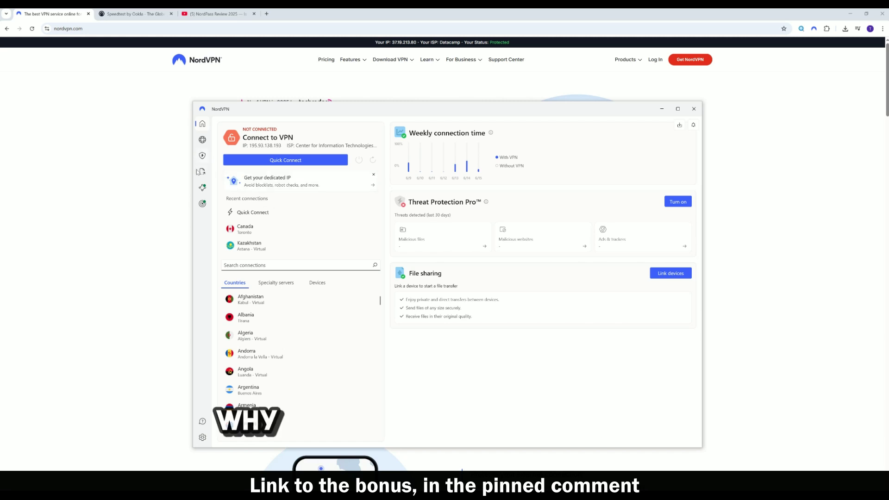
pyautogui.click(202, 437)
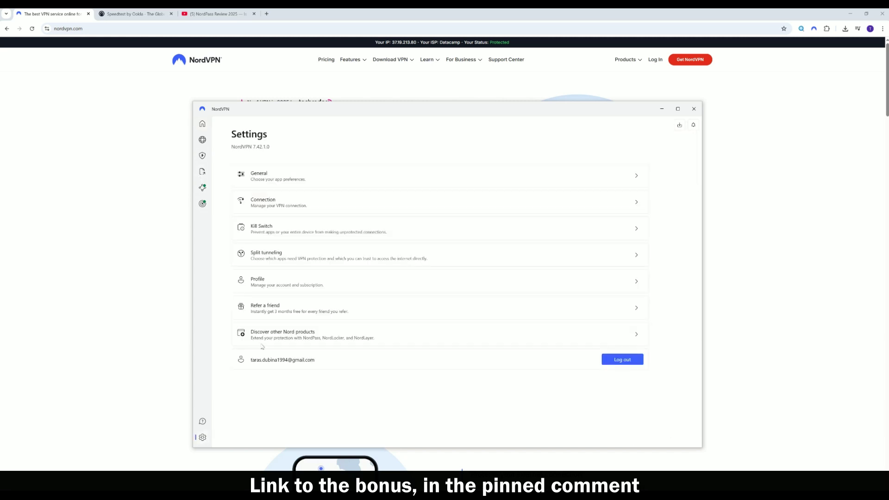
# - Toggle the Internet Kill Switch off and back on, leaving it enabled
pyautogui.click(306, 235)
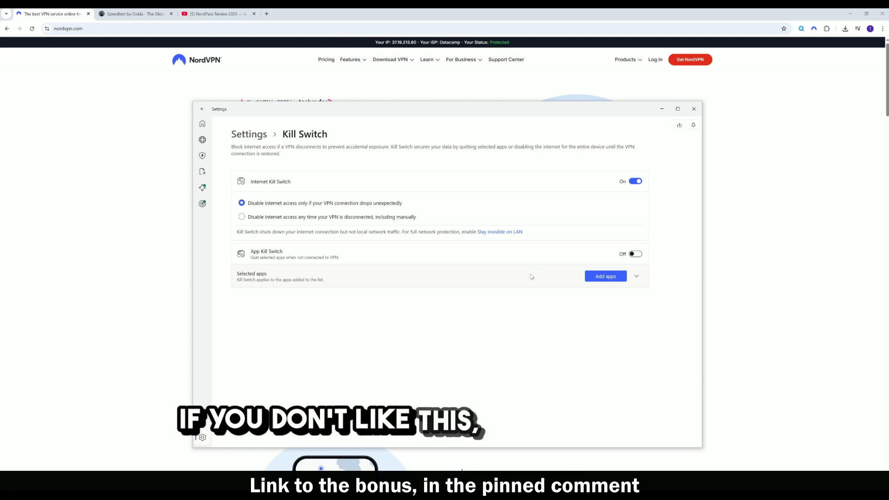
pyautogui.click(637, 184)
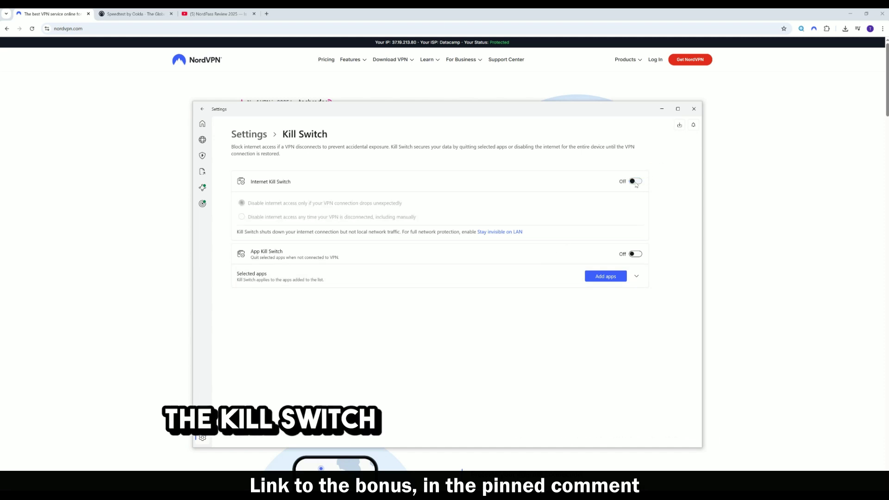
pyautogui.click(636, 184)
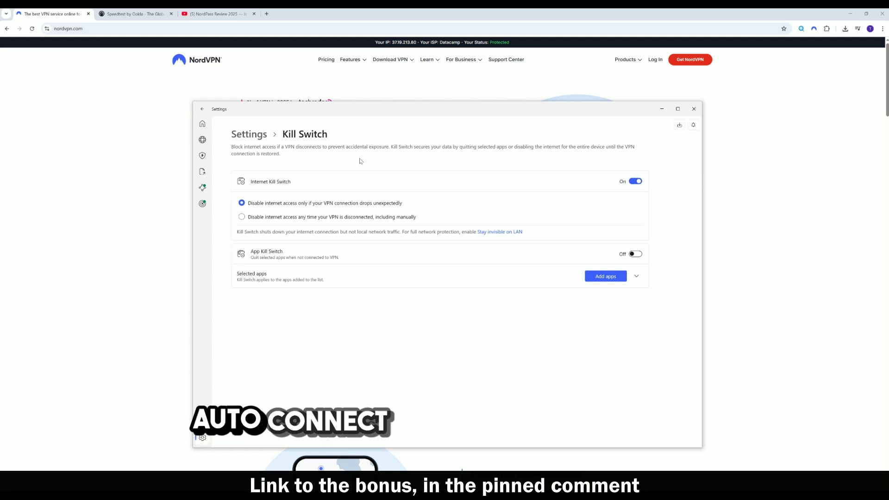
pyautogui.click(203, 438)
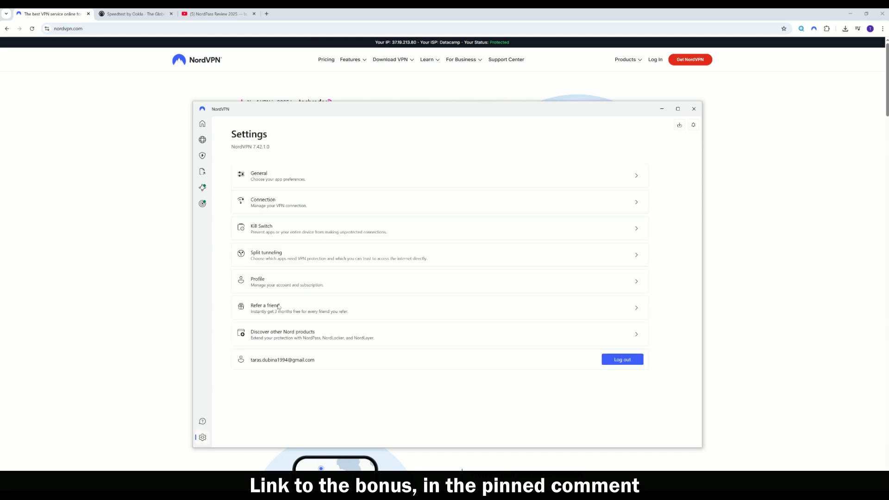
# - Review the Connection settings, with Auto-connect on all networks, then return to the home dashboard
pyautogui.click(288, 213)
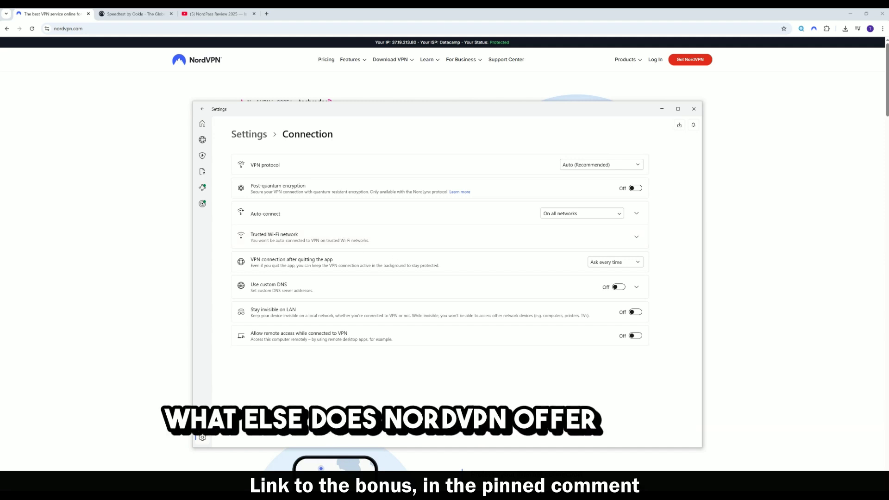
pyautogui.click(204, 127)
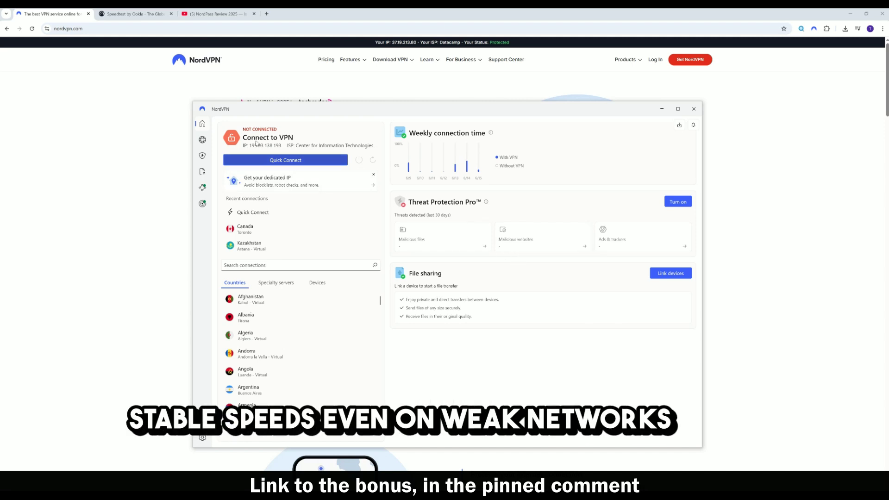
# - View the server location map, the Threat Protection Pro overview, then the Windows download page
pyautogui.click(202, 139)
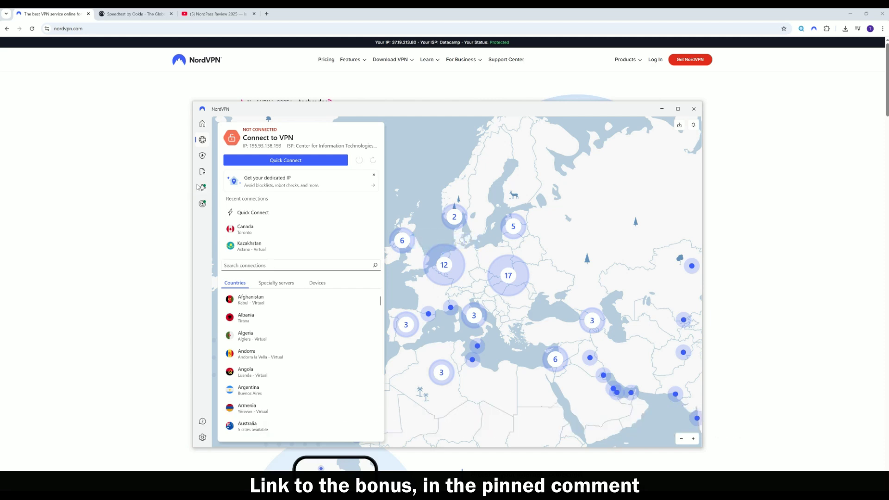
pyautogui.click(202, 156)
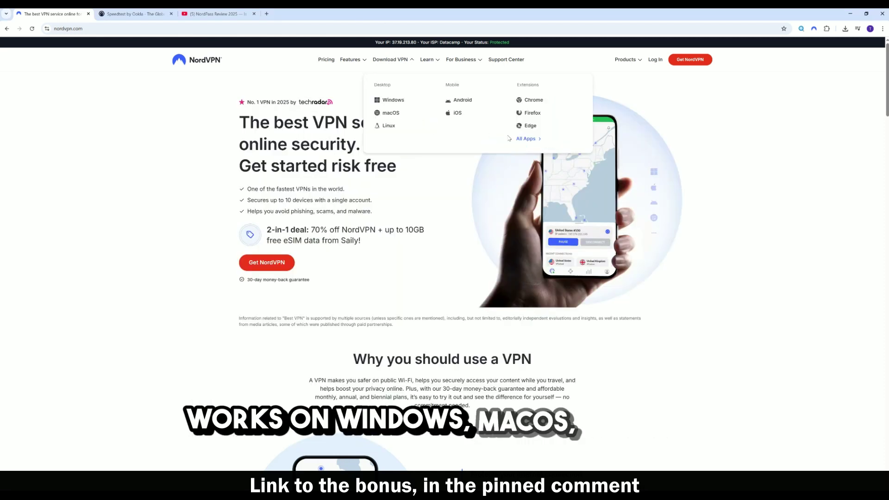
pyautogui.click(534, 145)
# - Go from the Windows download page to Pricing and scroll through the 2-year Basic, Plus and Ultimate plans
pyautogui.scroll(-2, 393, 287)
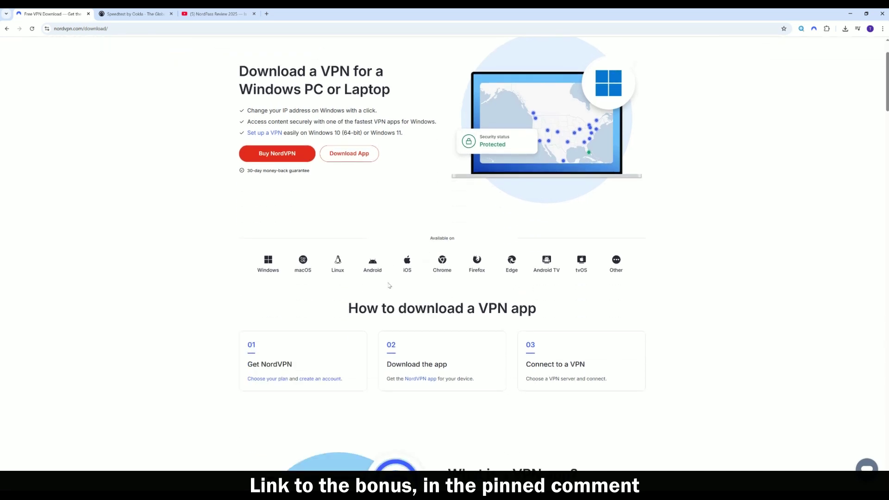
pyautogui.scroll(2, 389, 284)
pyautogui.click(323, 60)
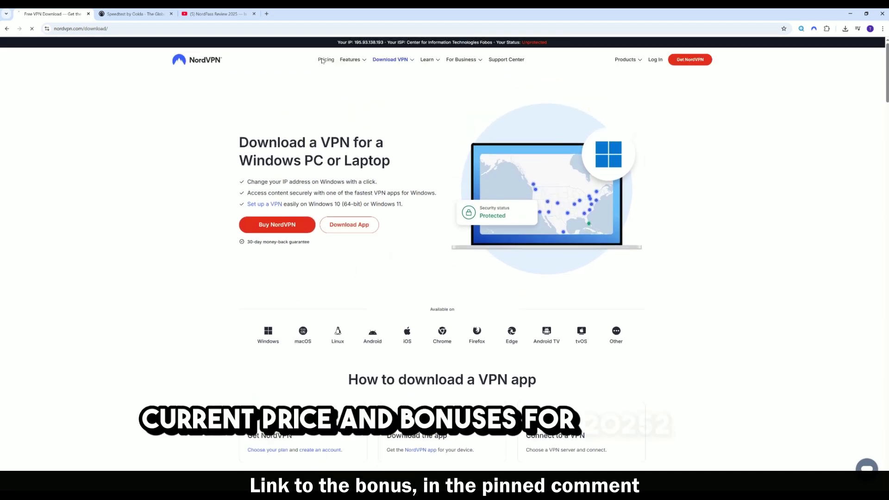
pyautogui.scroll(-1, 399, 281)
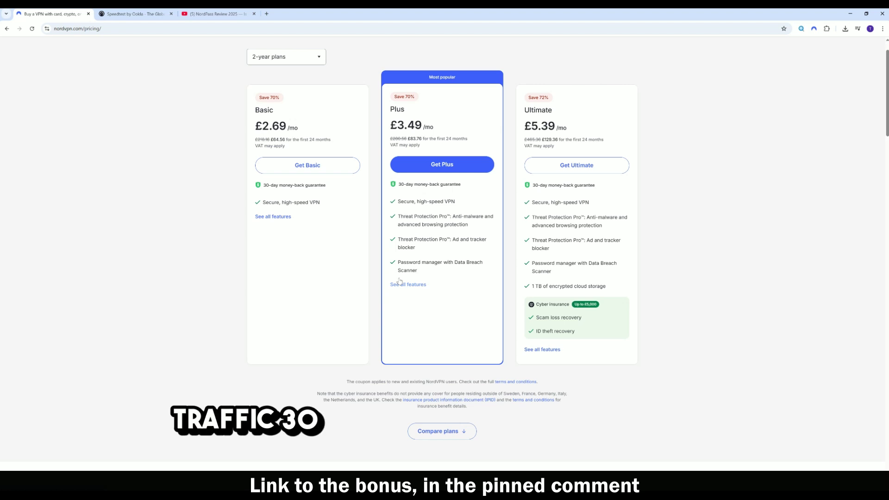
pyautogui.scroll(1, 341, 234)
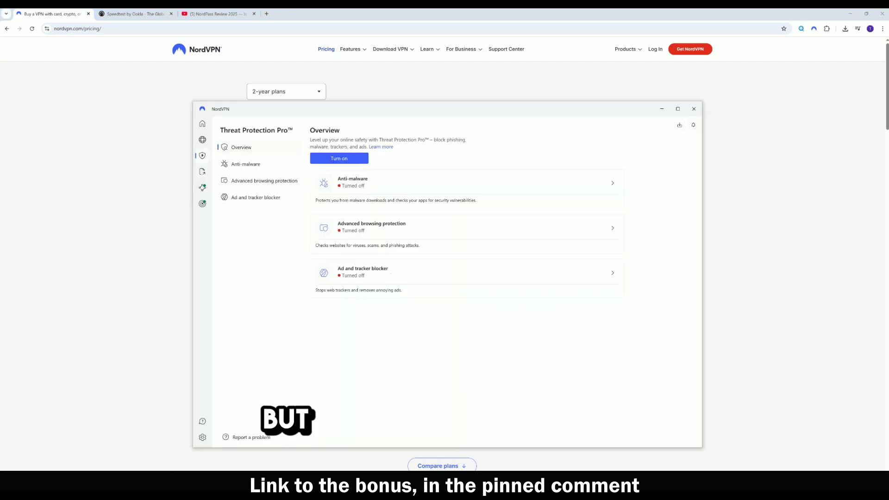
# - Go back to the NordVPN home dashboard from the Threat Protection Pro page
pyautogui.click(202, 124)
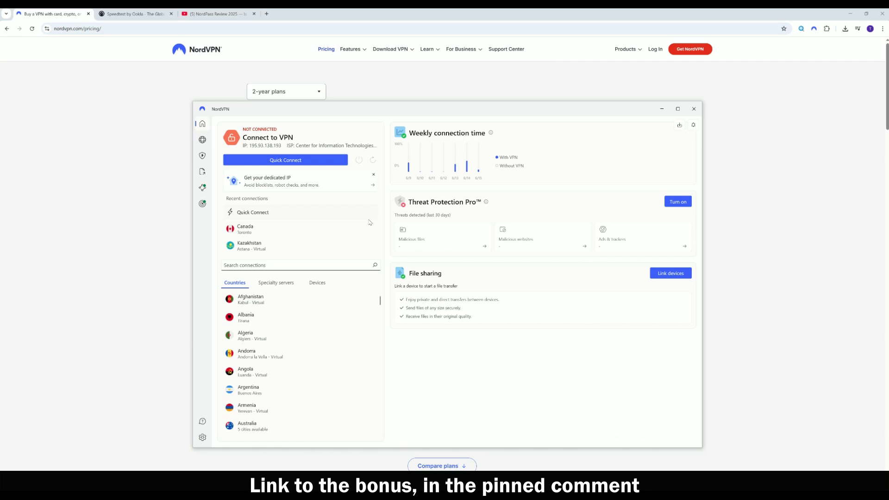
# - On the NordPass Review 2025 YouTube video, highlight the pinned comment's NordVPN promo link
pyautogui.hotkey('ctrl', '3')
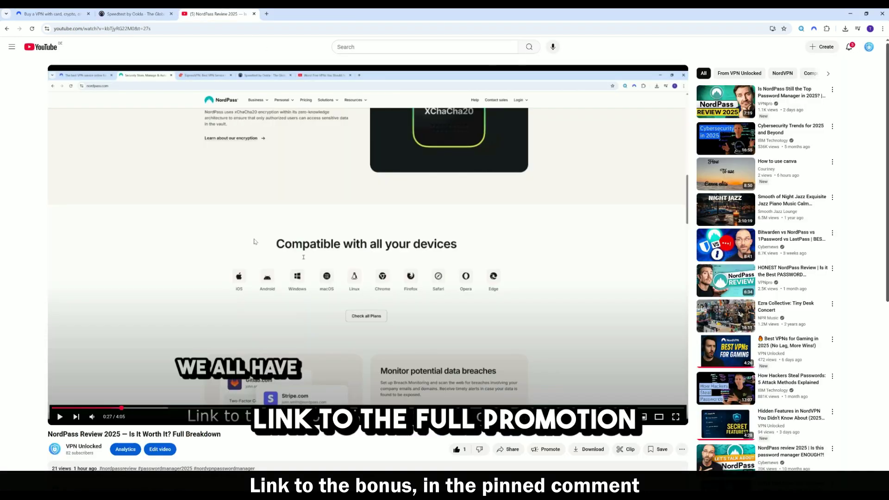
pyautogui.scroll(-5, 197, 234)
pyautogui.moveTo(68, 231); pyautogui.dragTo(162, 244)
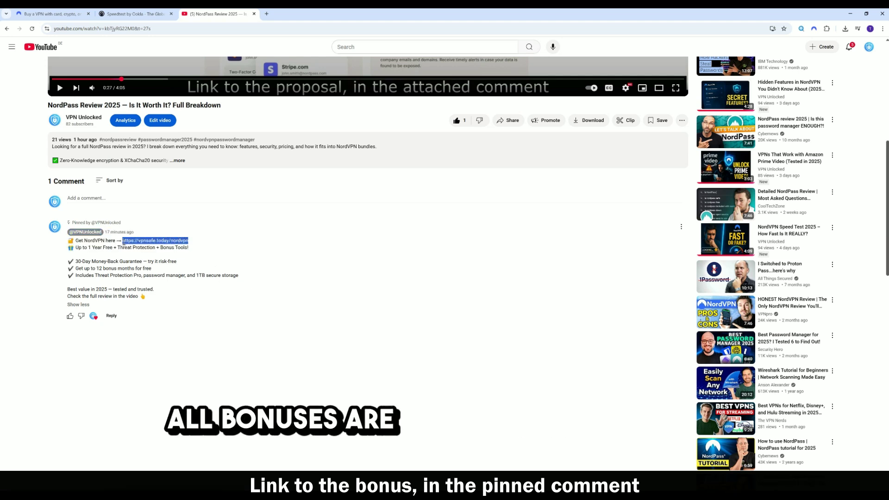
pyautogui.click(209, 271)
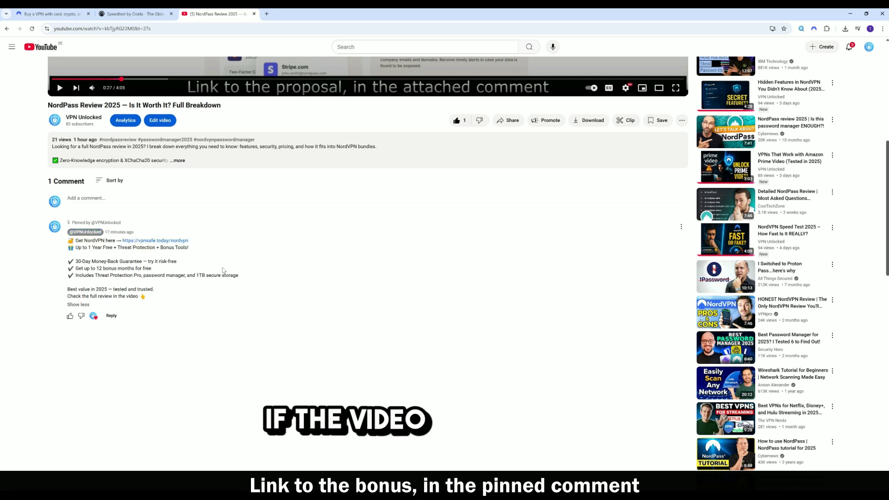